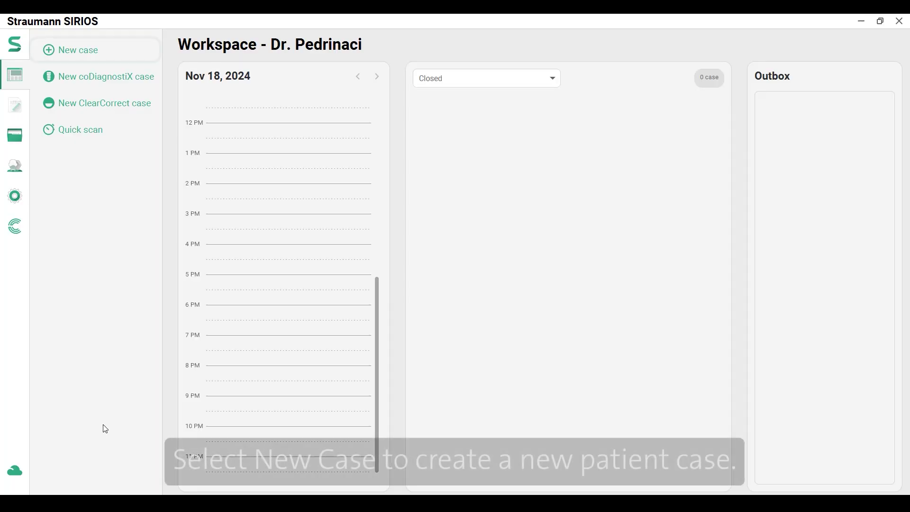
Step: Start a new case and select the existing patient found by name search
left_click(132, 53)
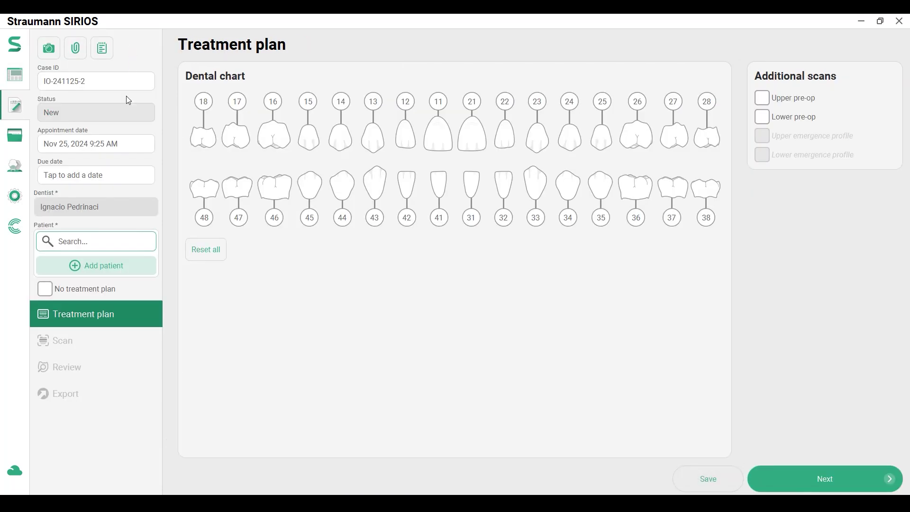
left_click(113, 238)
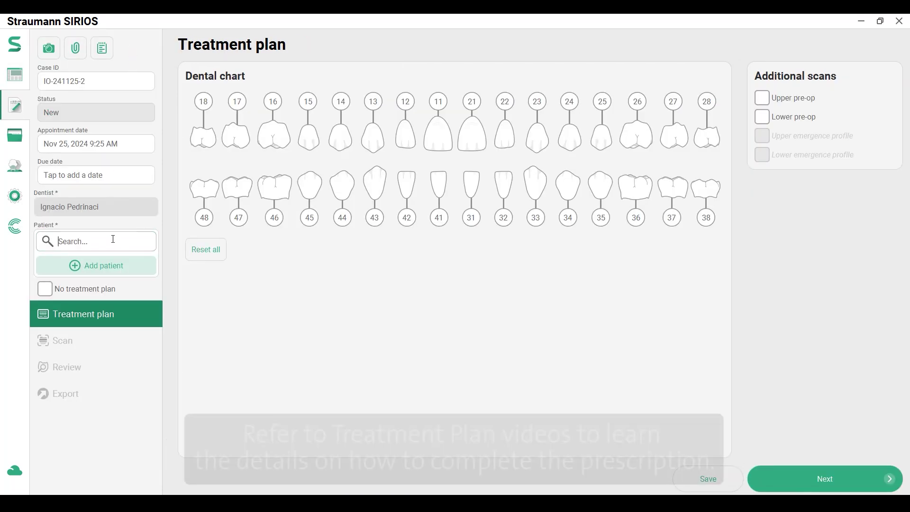
type("Joh")
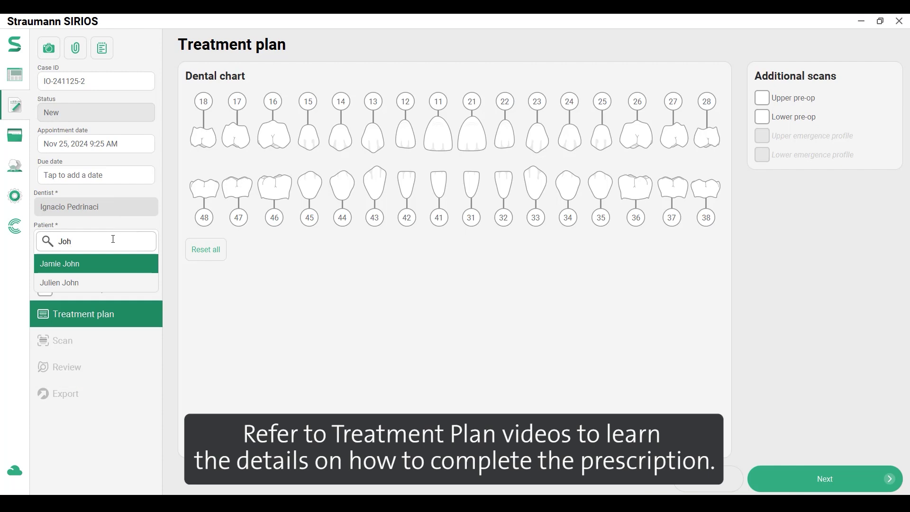
left_click(113, 262)
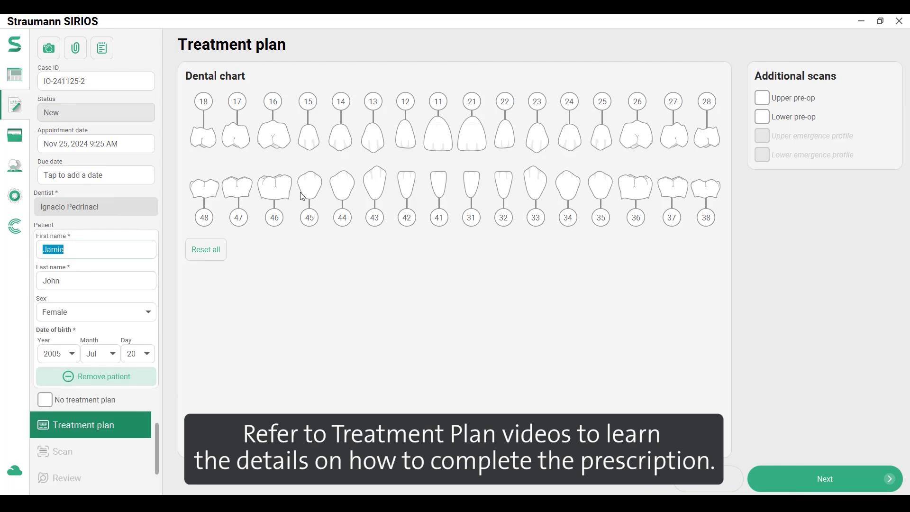
Step: Prescribe a Zirconia crown in shade A3 on tooth 46
left_click(275, 184)
left_click(272, 180)
left_click(311, 204)
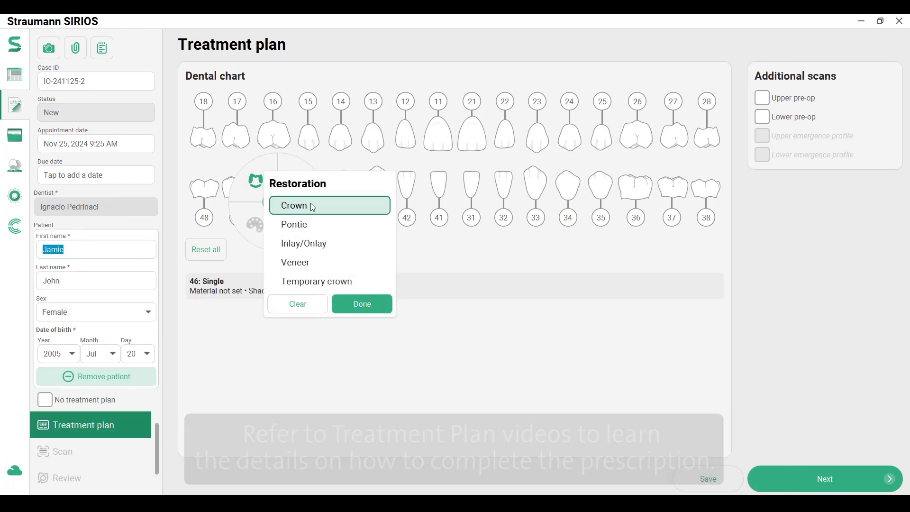
left_click(380, 302)
left_click(301, 180)
left_click(375, 205)
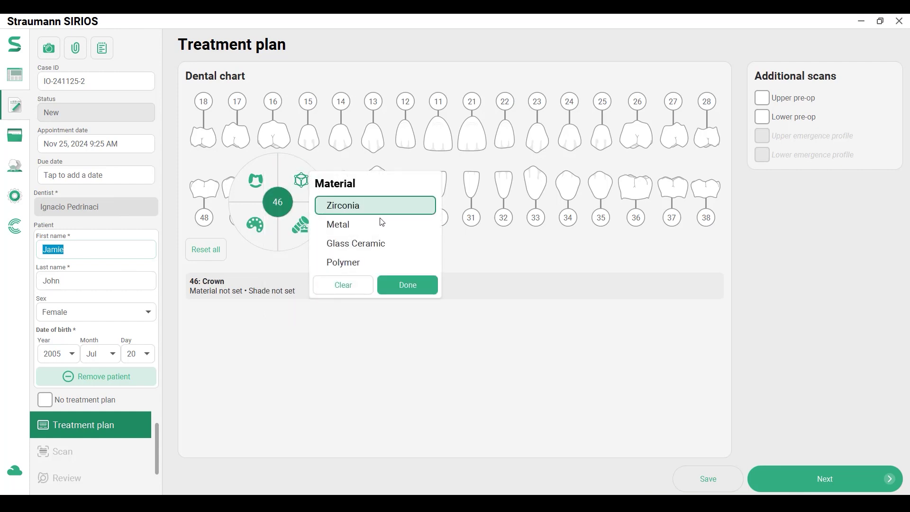
left_click(408, 284)
left_click(255, 225)
left_click(376, 443)
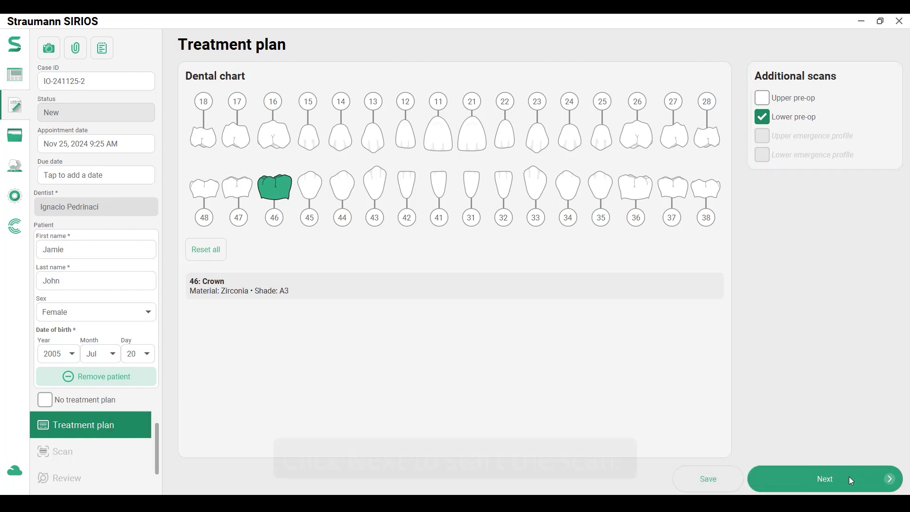
Step: Scan the full upper arch, then advance to scanning the lower pre-op arch
left_click(849, 476)
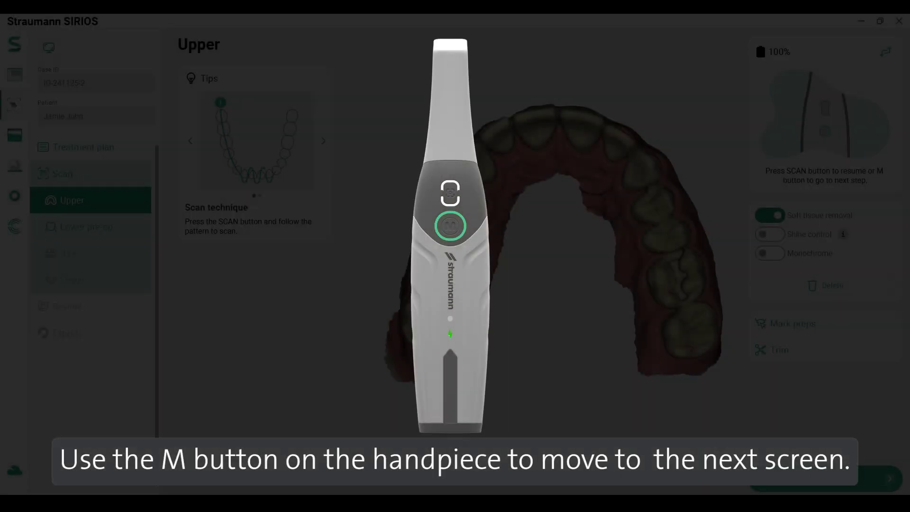
left_click(851, 479)
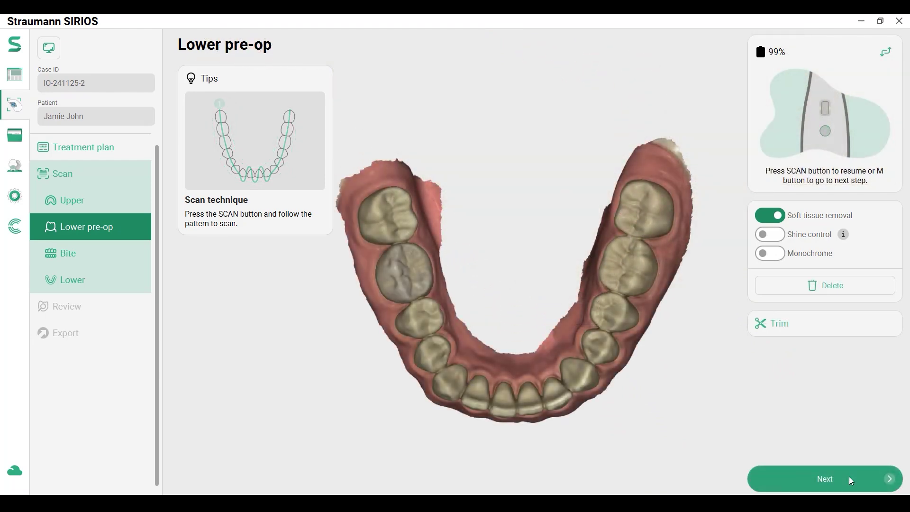
Step: Acquire the Bite 1 and Bite 2 scans and continue to the Lower – Cut step
left_click(849, 476)
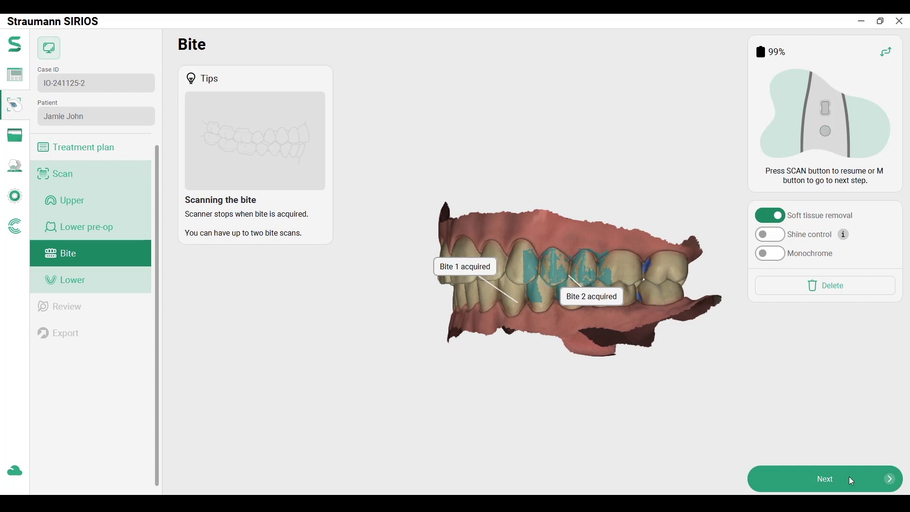
left_click(849, 477)
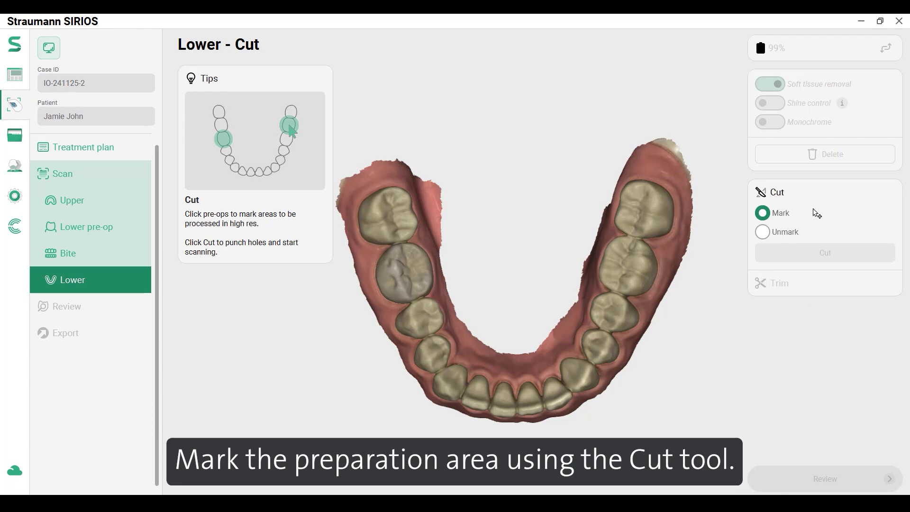
Step: Mark and enlarge the tooth 46 area, cut it out, rescan the prep, and process for review
left_click(411, 274)
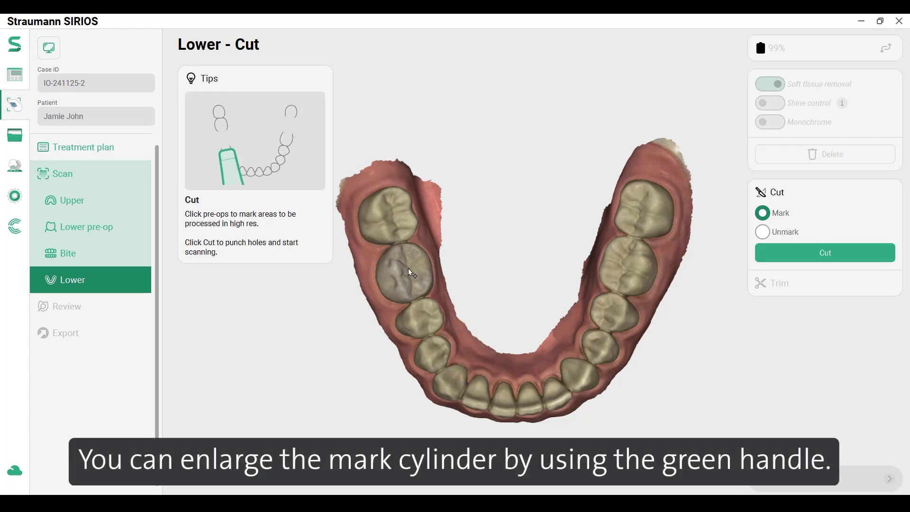
left_click(411, 273)
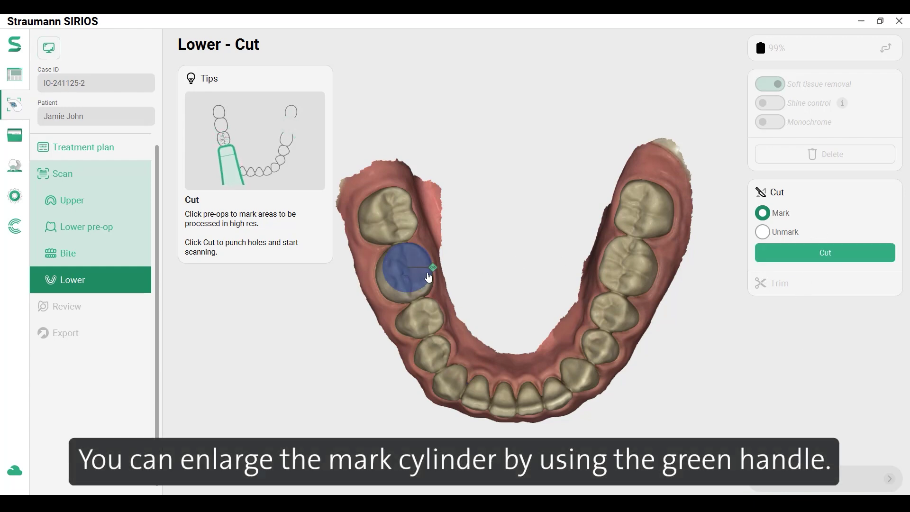
left_click_drag(429, 277, 442, 275)
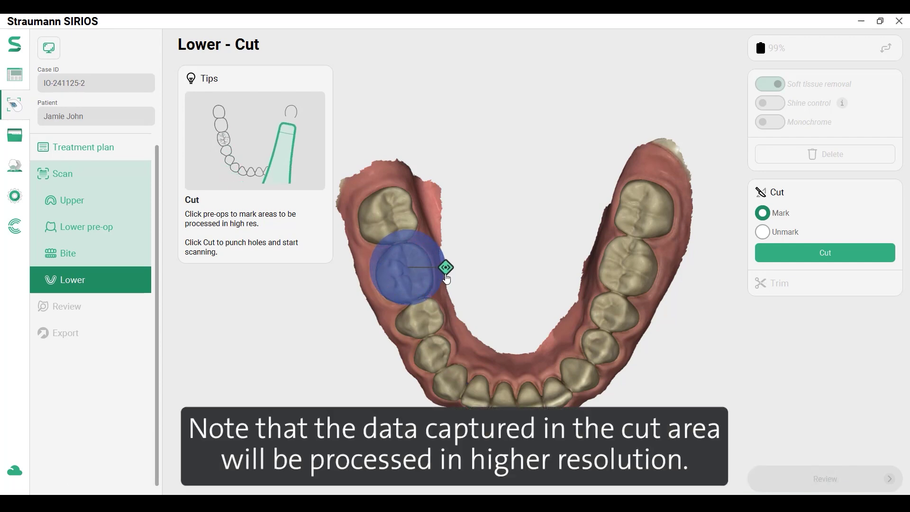
left_click_drag(447, 280, 448, 280)
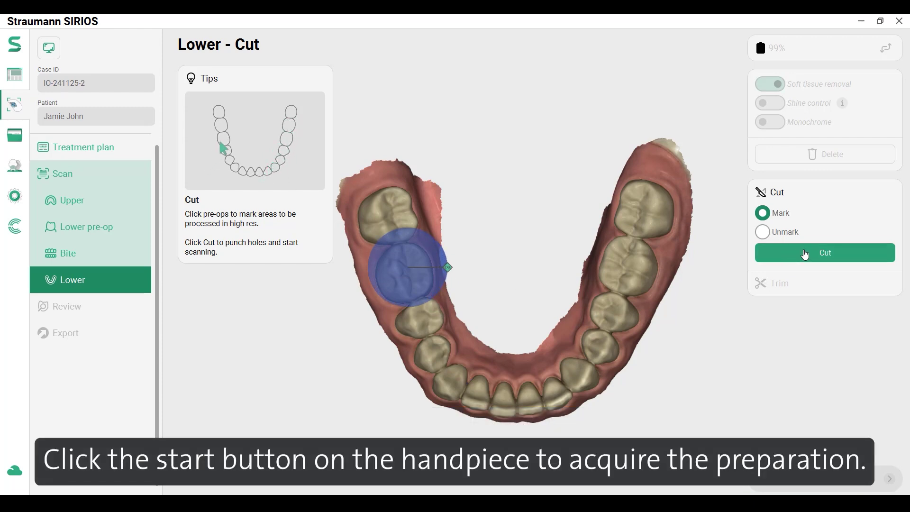
left_click(805, 254)
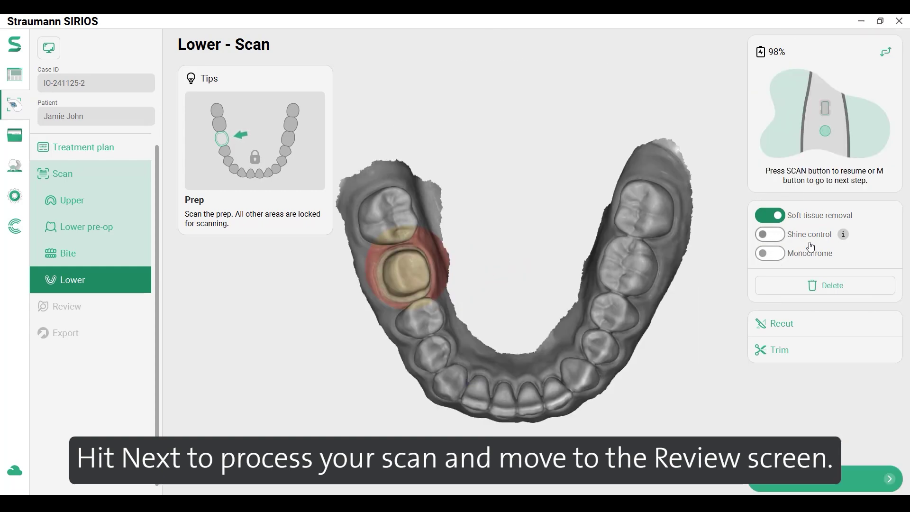
left_click(855, 482)
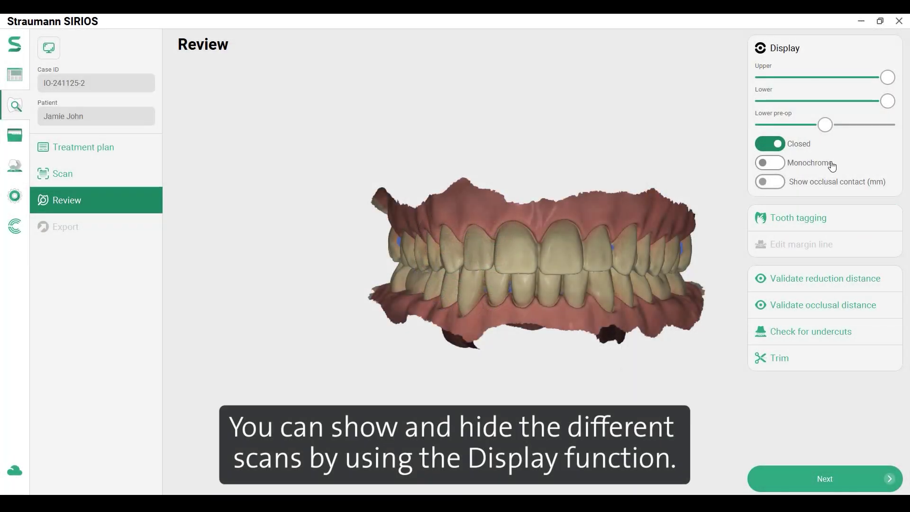
Step: Separate the jaws, hide the lower pre-op scan, and tag the prepared tooth as 46
left_click(782, 145)
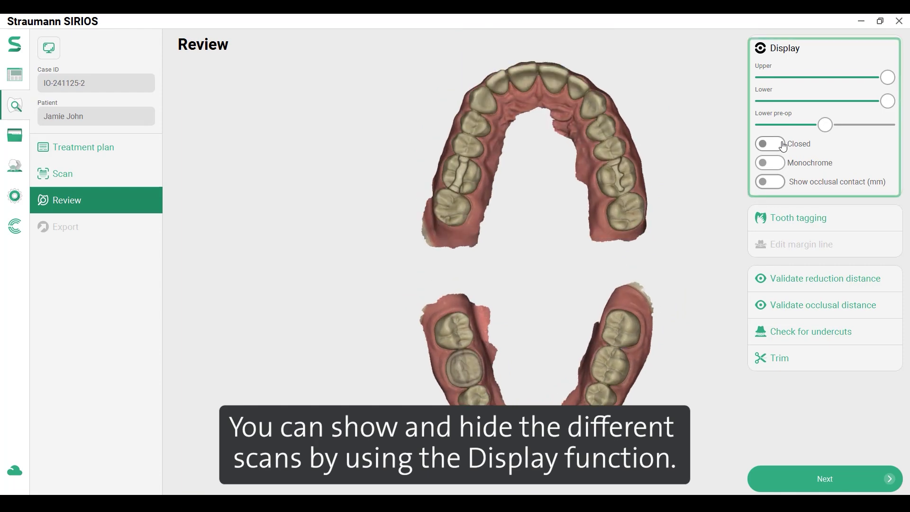
left_click_drag(830, 128, 906, 128)
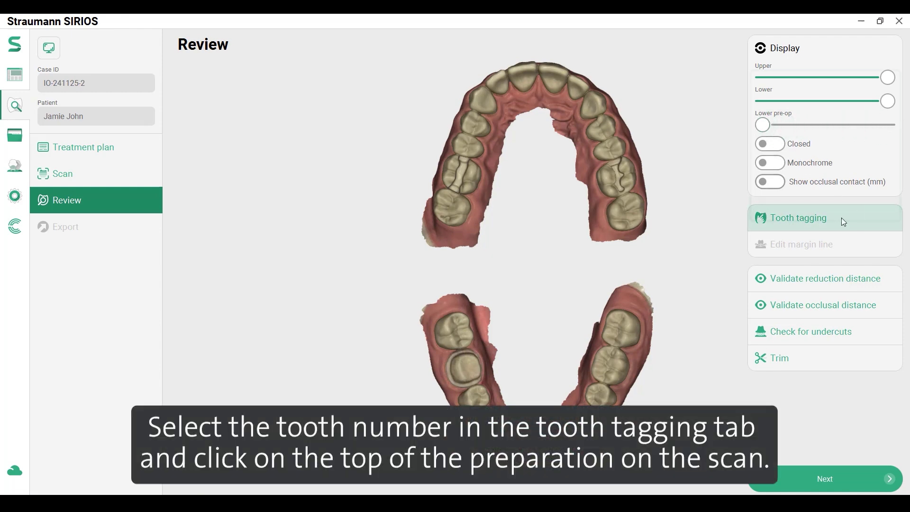
left_click(841, 217)
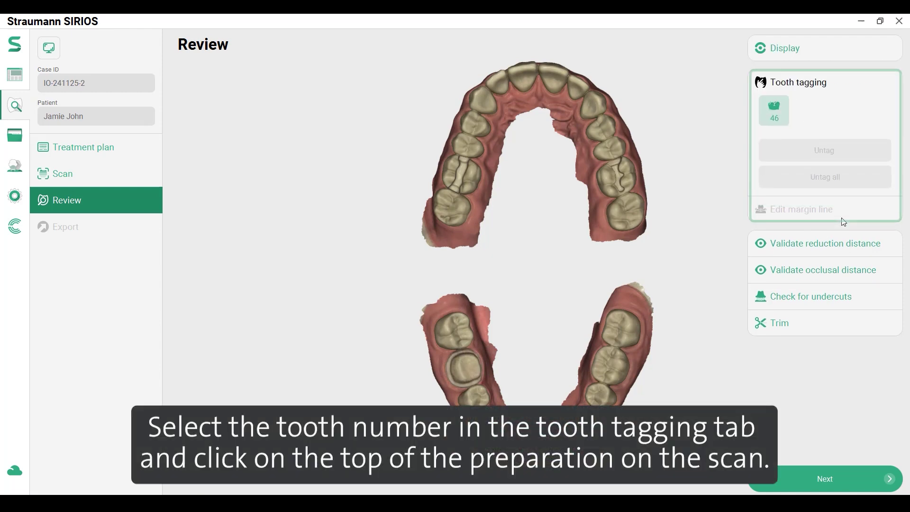
left_click(772, 114)
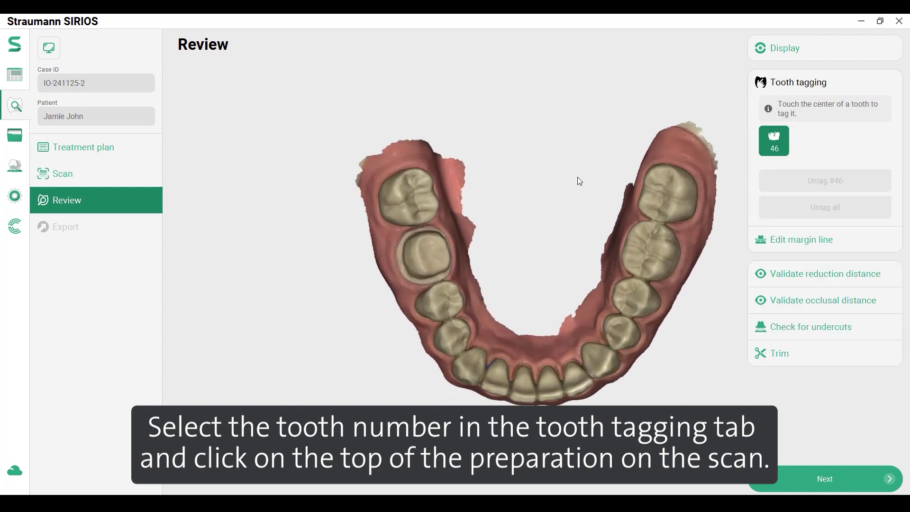
left_click(426, 253)
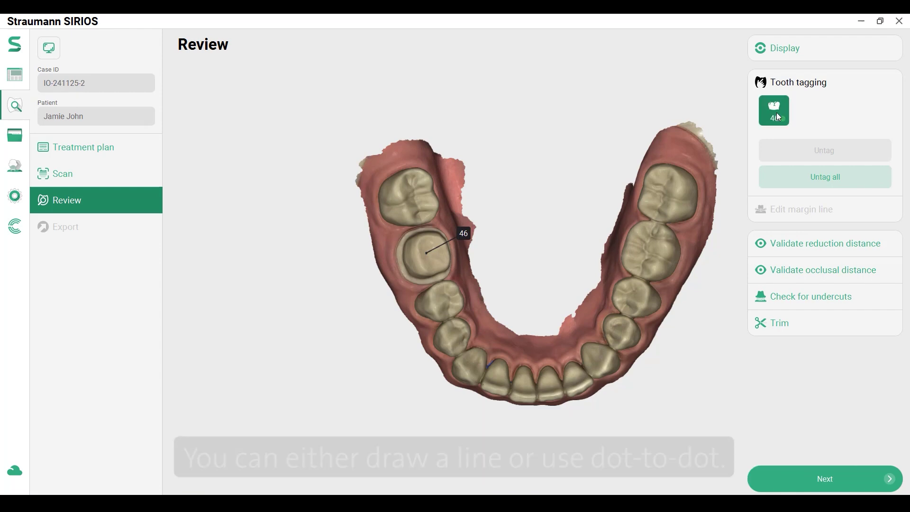
left_click(777, 113)
Step: Trace the tooth 46 margin line freehand down the right edge, then add a dot-to-dot point
left_click(864, 242)
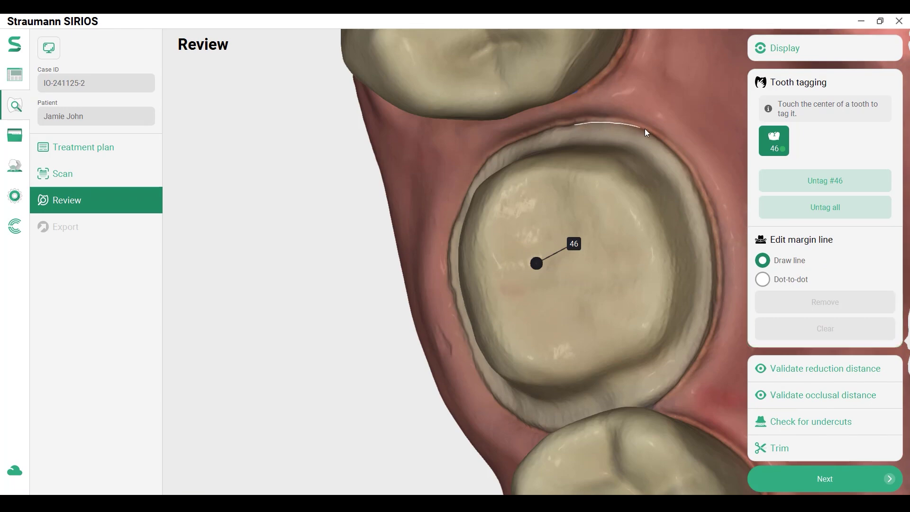
mouse_move(665, 144)
left_mouse_down()
mouse_move(690, 176)
mouse_move(709, 250)
left_mouse_up()
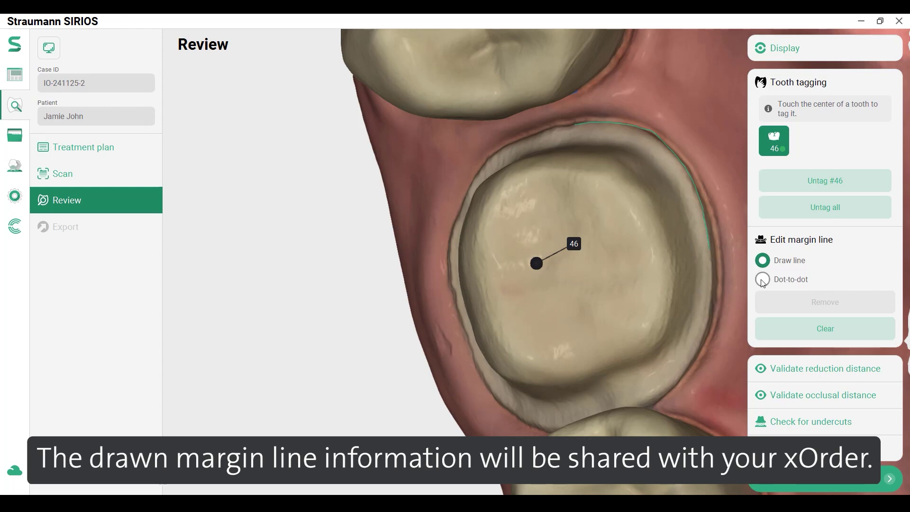
left_click(710, 261)
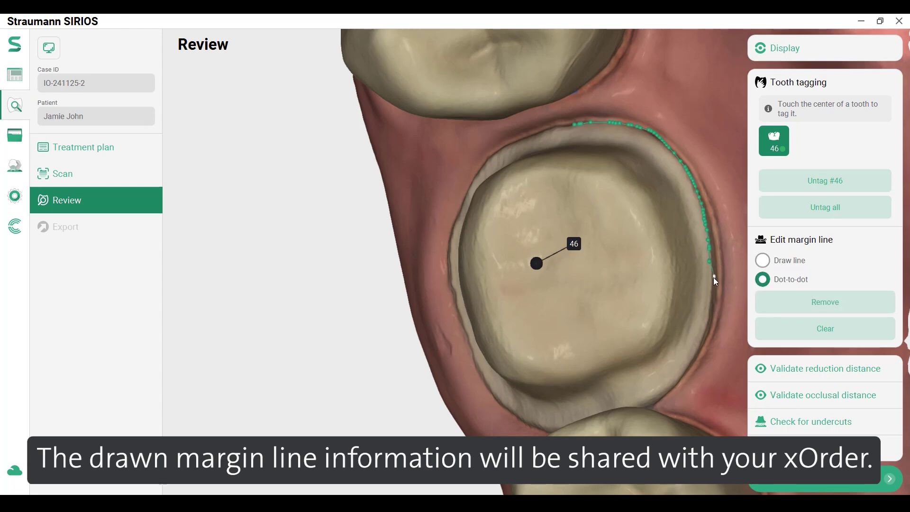
left_click(711, 293)
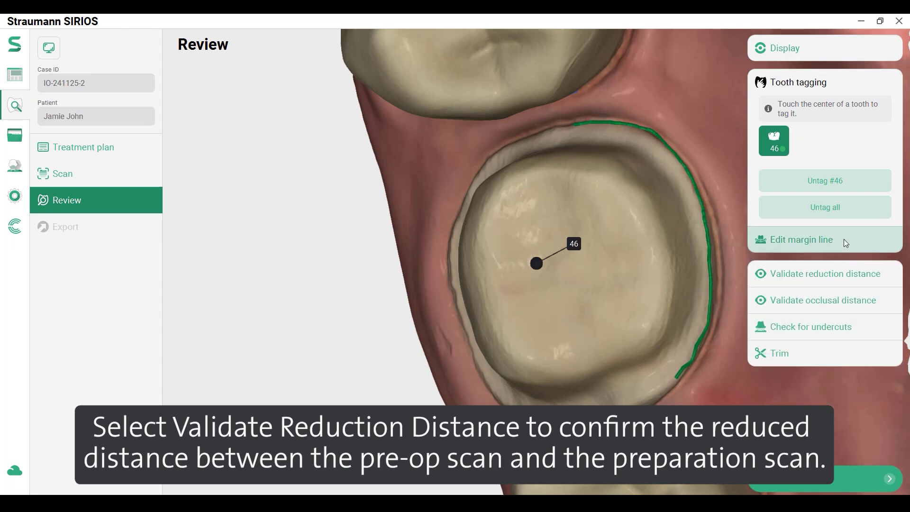
Step: Check the reduction distance colour map by probing two spots on the preparation
left_click(871, 275)
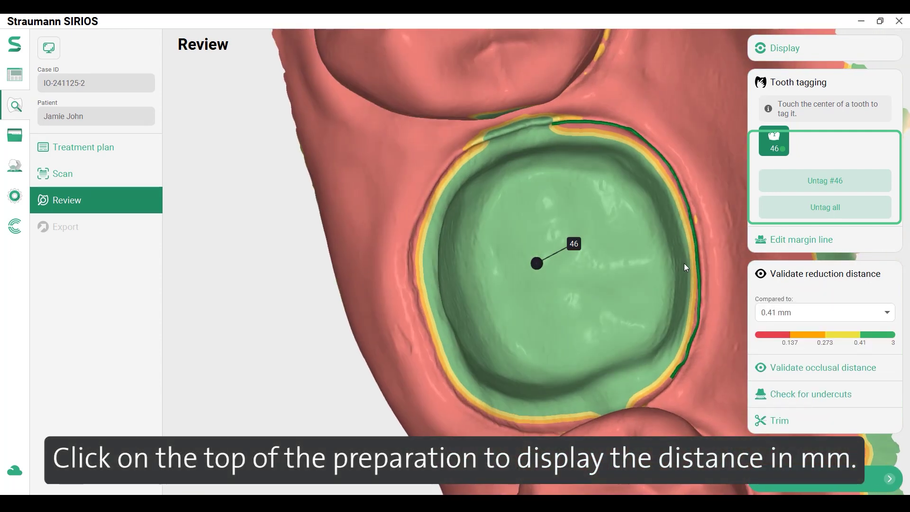
left_click(604, 272)
left_click_drag(605, 273, 571, 181)
left_click(894, 278)
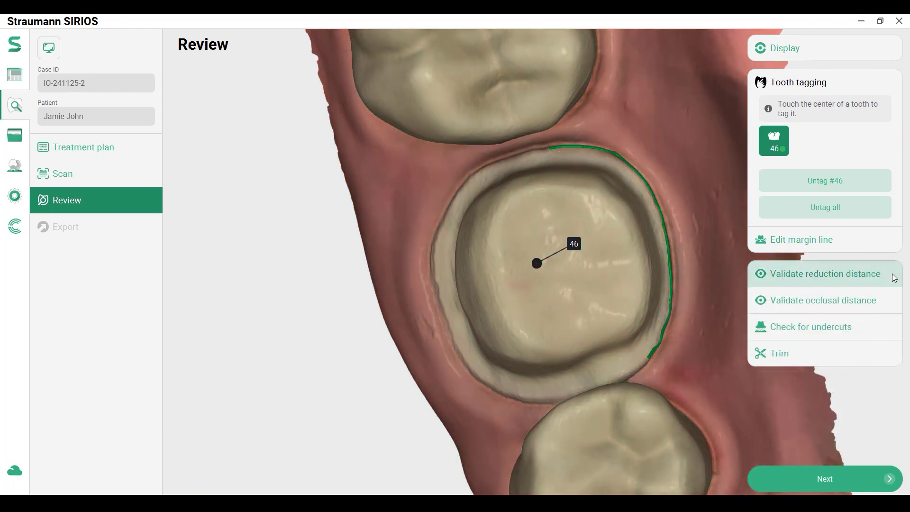
Step: Show the occlusal clearance map against the arch scan and pan across the arch
left_click(889, 303)
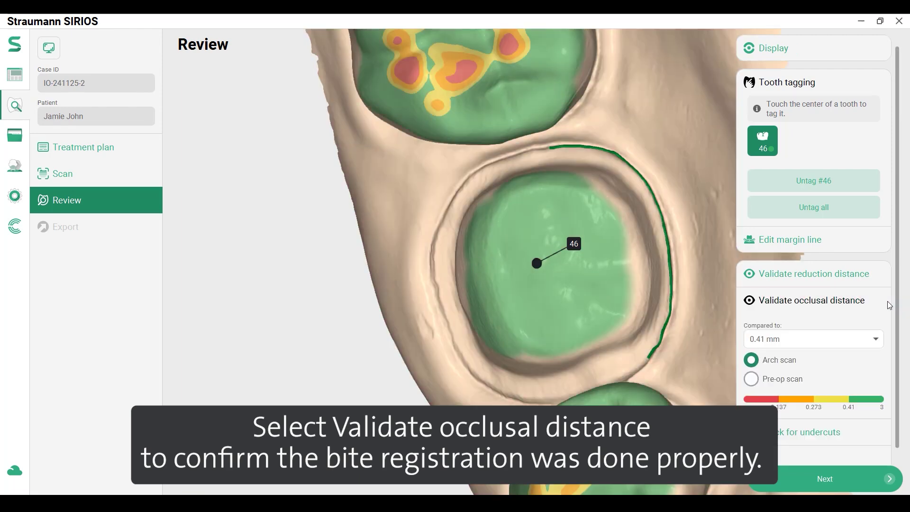
right_click_drag(695, 299, 593, 303)
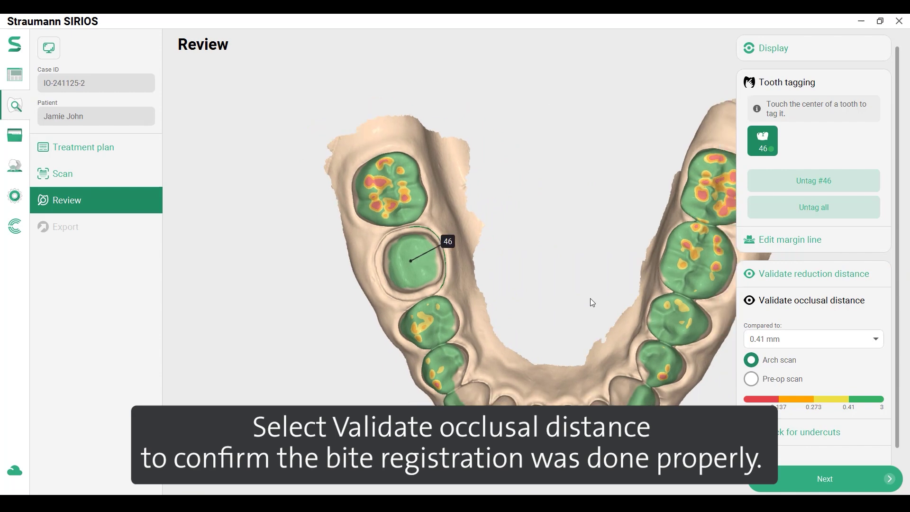
right_click_drag(592, 302, 547, 306)
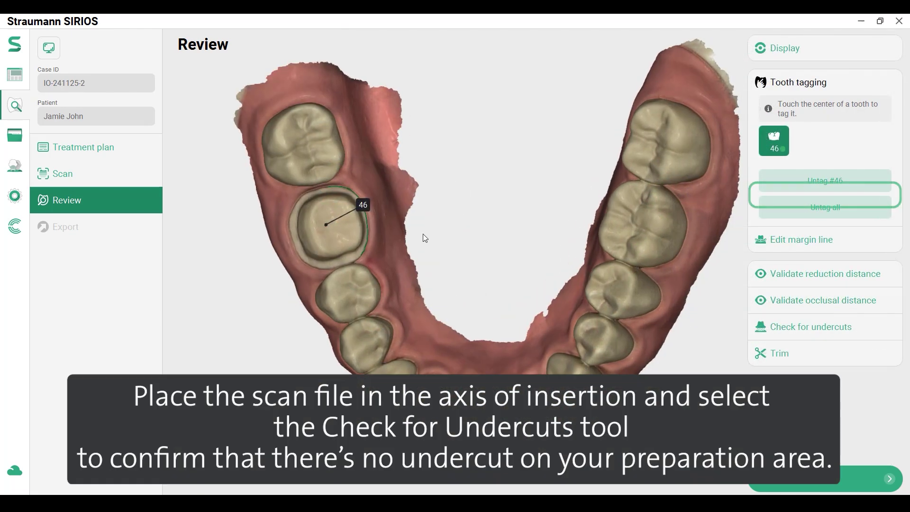
Step: Orient the jaw toward tooth 46 and run the 50 µm undercut check to show undercuts
scroll(456, 254, "up", 3)
right_click_drag(519, 256, 586, 262)
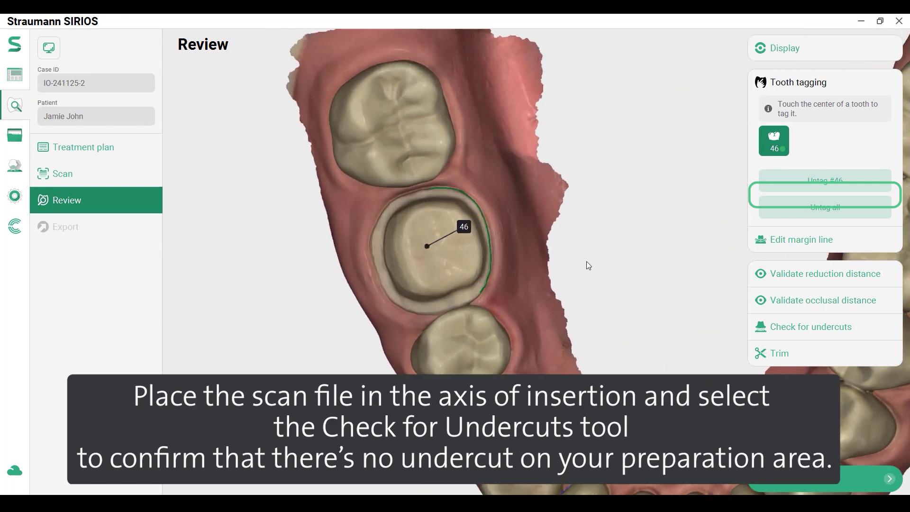
left_click_drag(575, 259, 559, 258)
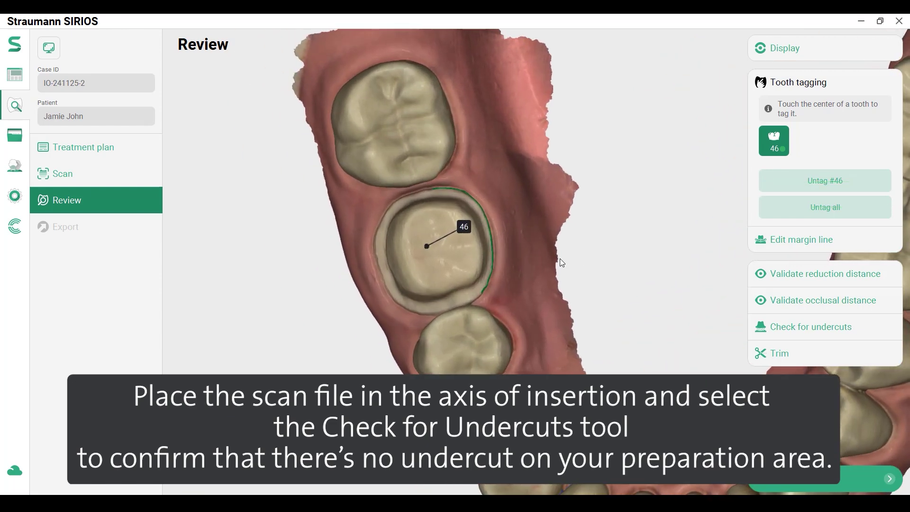
left_click(876, 326)
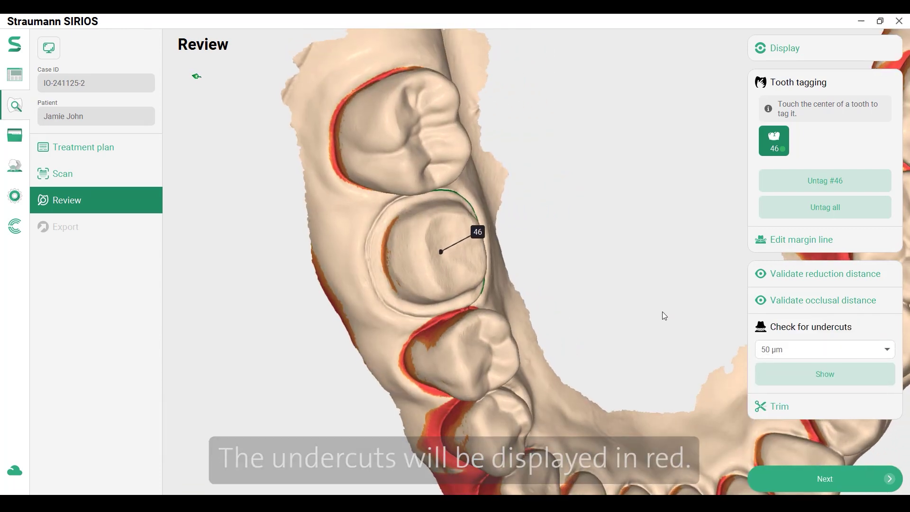
scroll(553, 311, "up", 3)
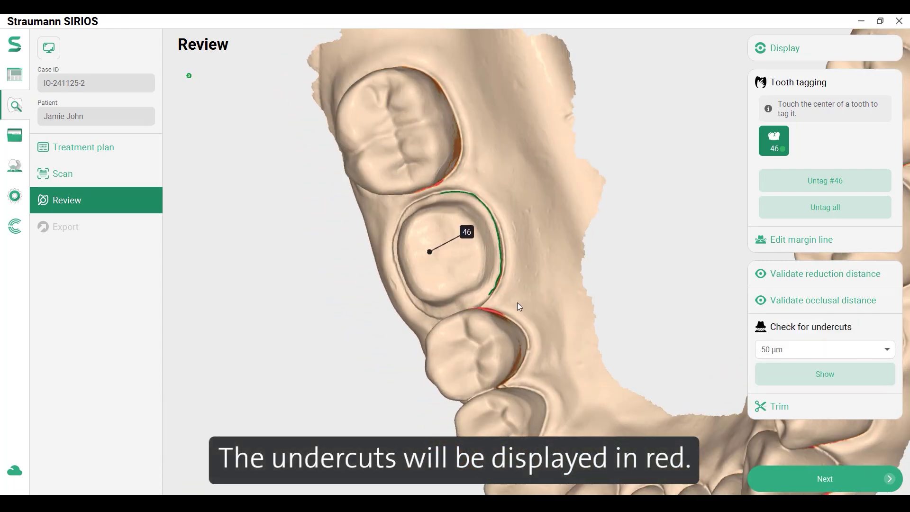
left_click_drag(518, 306, 591, 304)
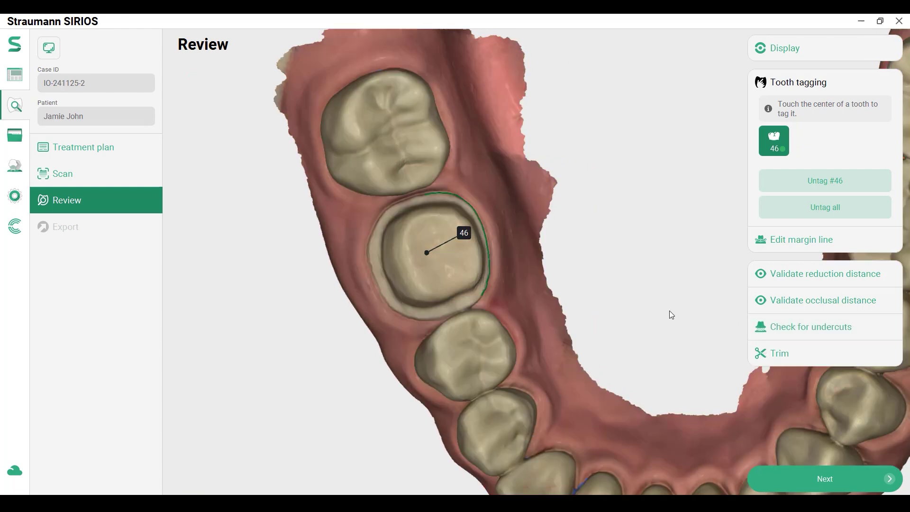
Step: Lasso-trim the excess scan along the model's right side and proceed to Export
left_click(821, 352)
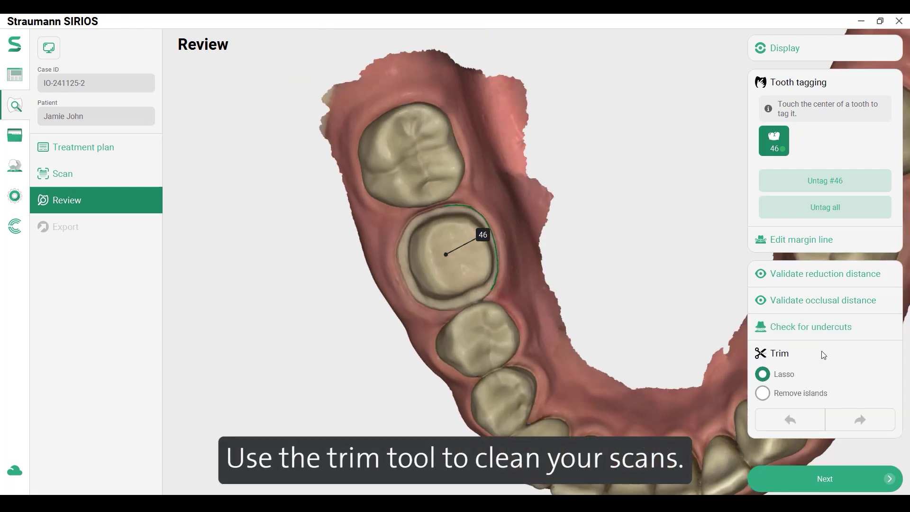
mouse_move(483, 44)
left_mouse_down()
mouse_move(462, 67)
mouse_move(534, 261)
mouse_move(590, 295)
mouse_move(672, 276)
left_mouse_up()
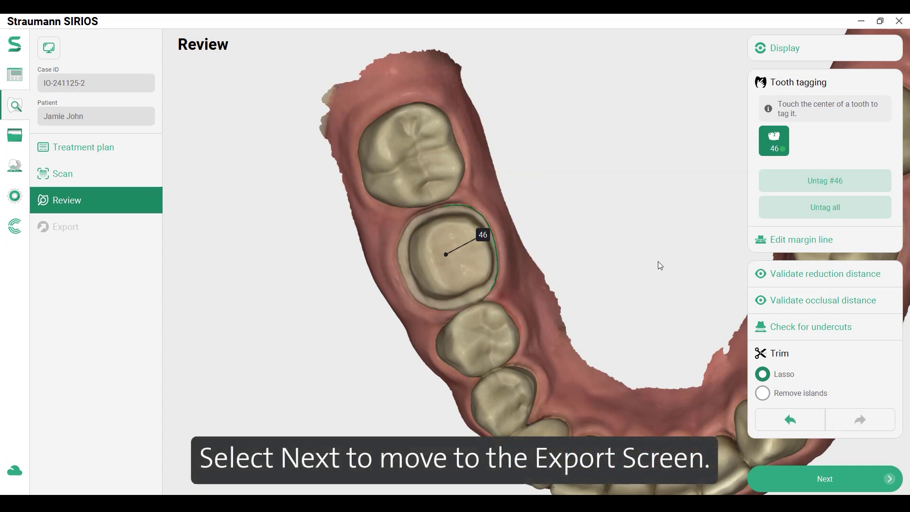
scroll(630, 260, "down", 5)
left_click(872, 353)
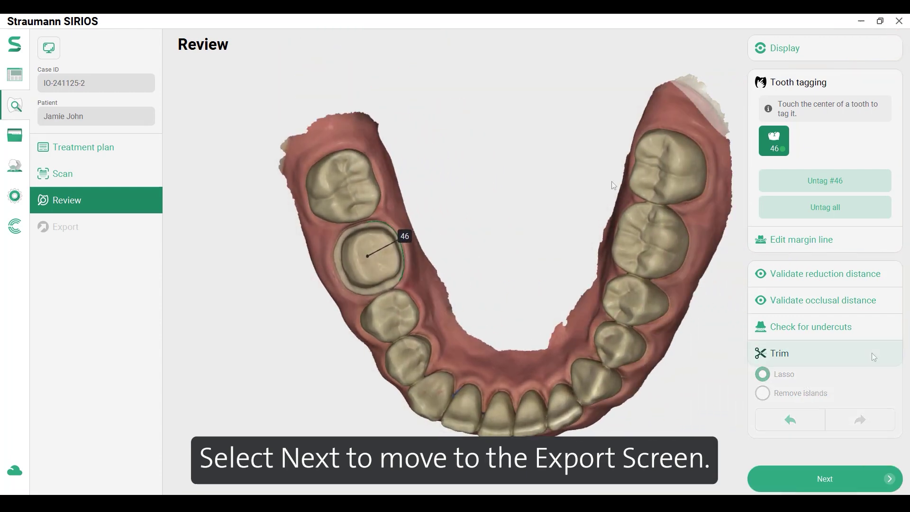
left_click(869, 478)
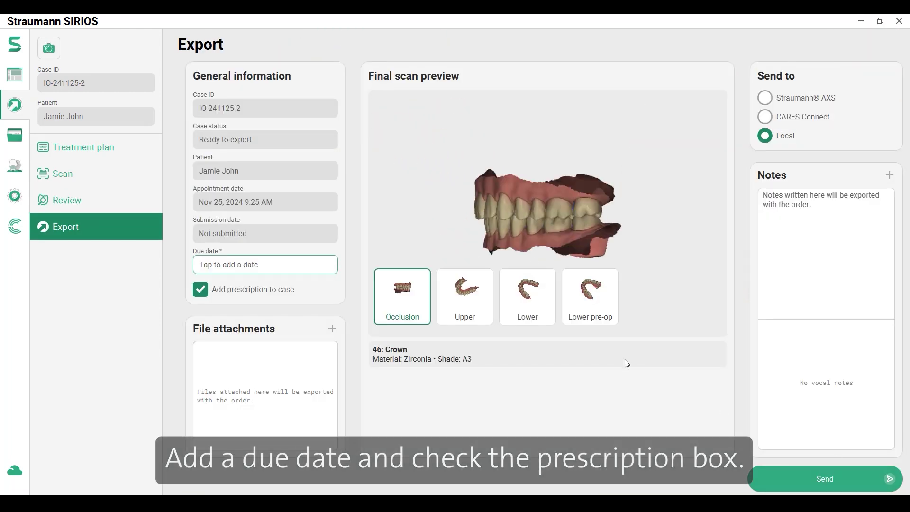
Step: Set the due date to Nov 28, 2024 and choose Straumann AXS as the destination
left_click(313, 274)
left_click(304, 404)
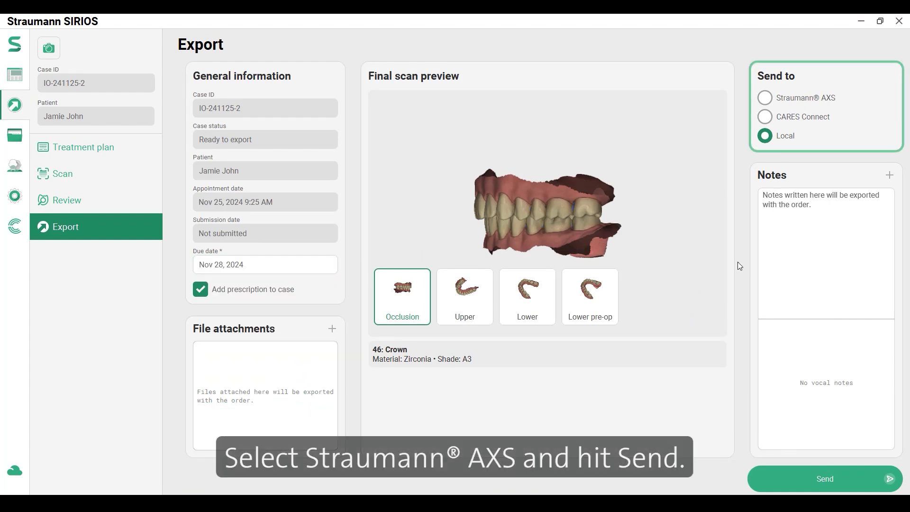
left_click(768, 103)
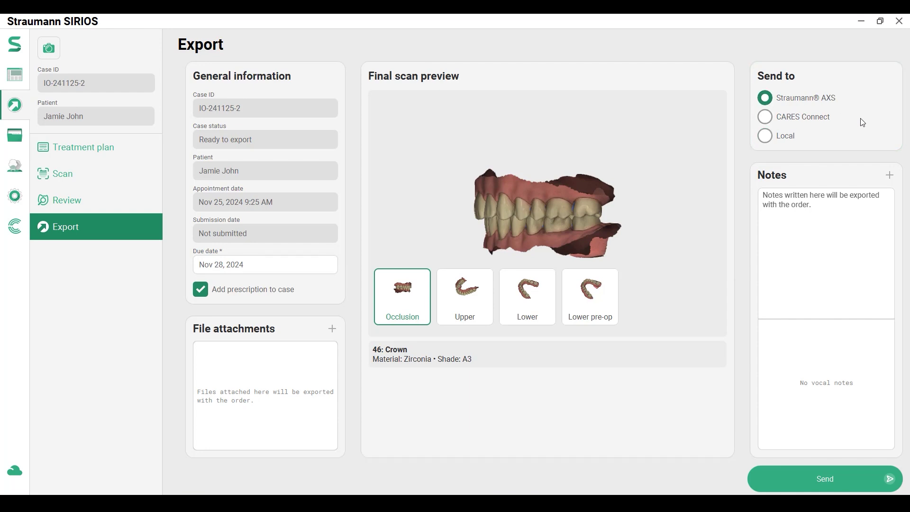
Step: Send the case, approve and sign the prescription, and select CRH Oral Design as lab
left_click(852, 484)
left_click(581, 469)
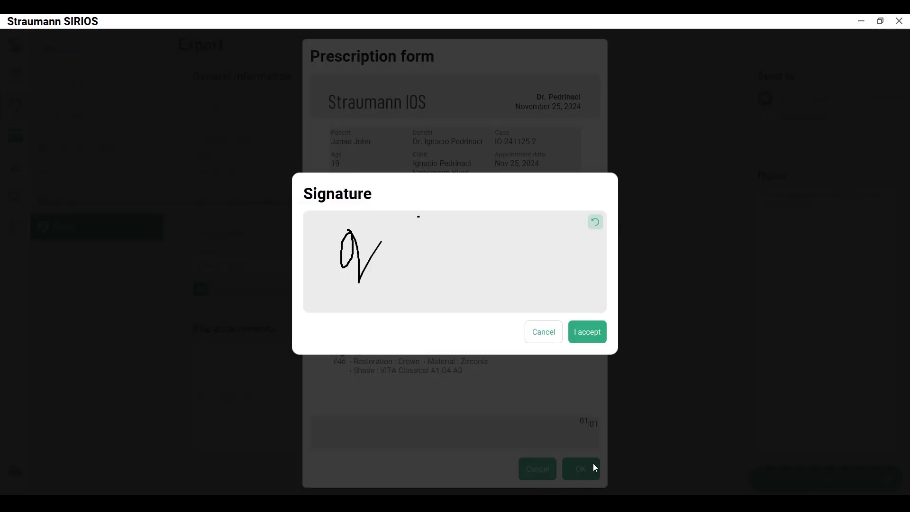
left_click(601, 336)
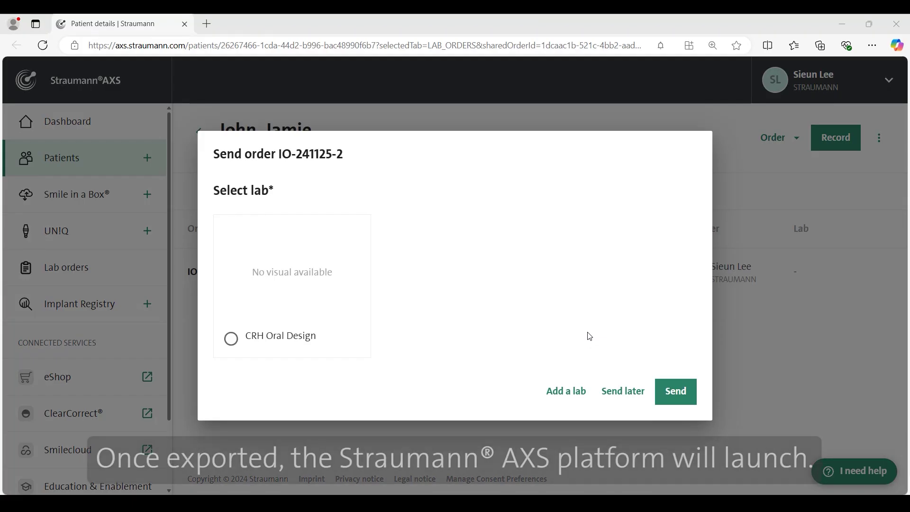
left_click(234, 343)
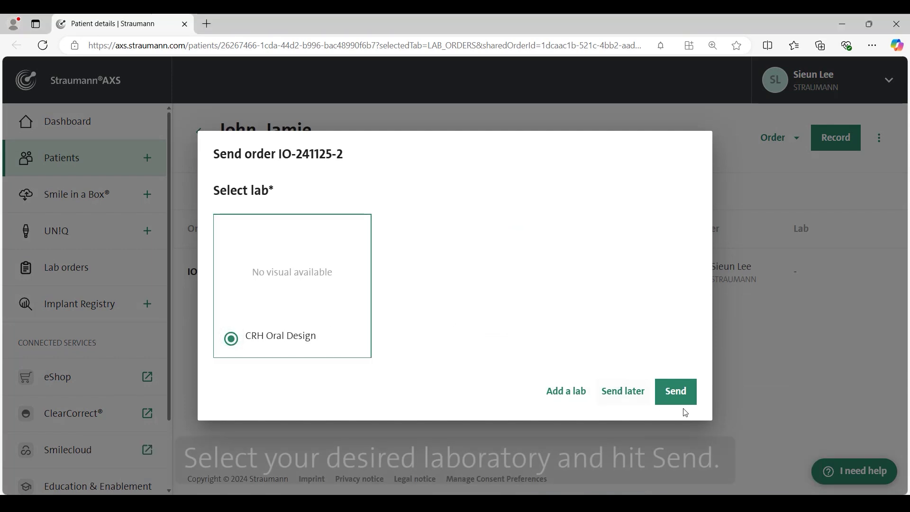